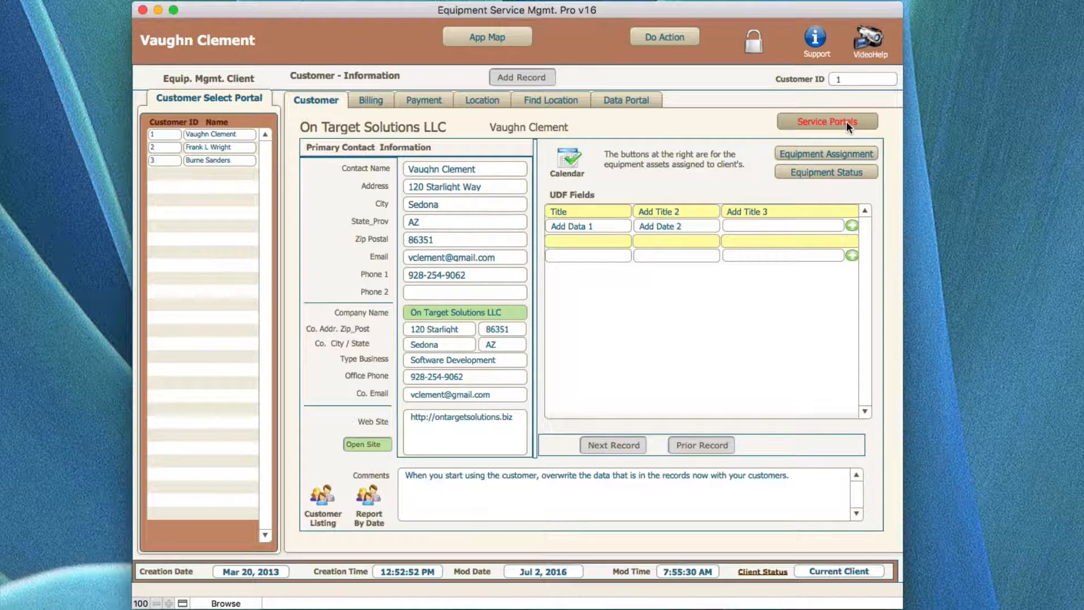
# Go from the customer record to the Equipment Inventory & Services screen
pyautogui.click(485, 37)
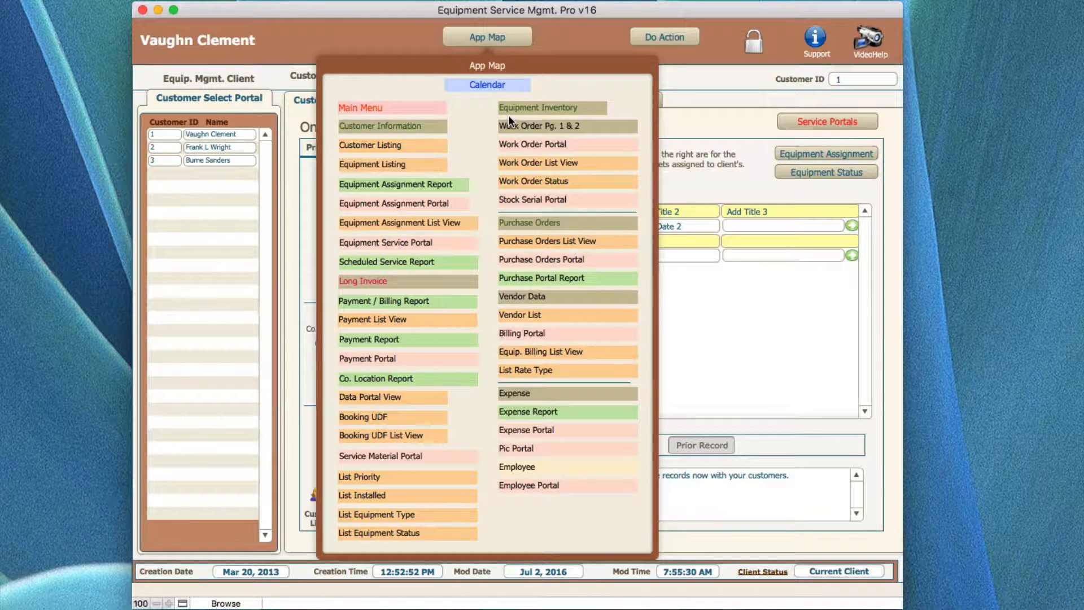
pyautogui.click(558, 112)
pyautogui.click(503, 40)
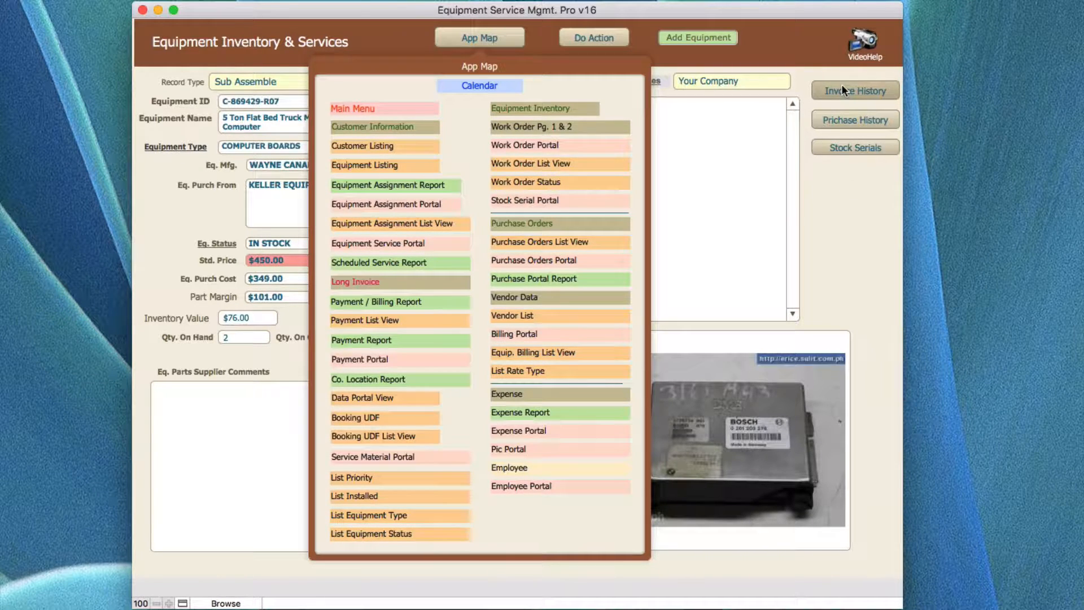
pyautogui.click(847, 211)
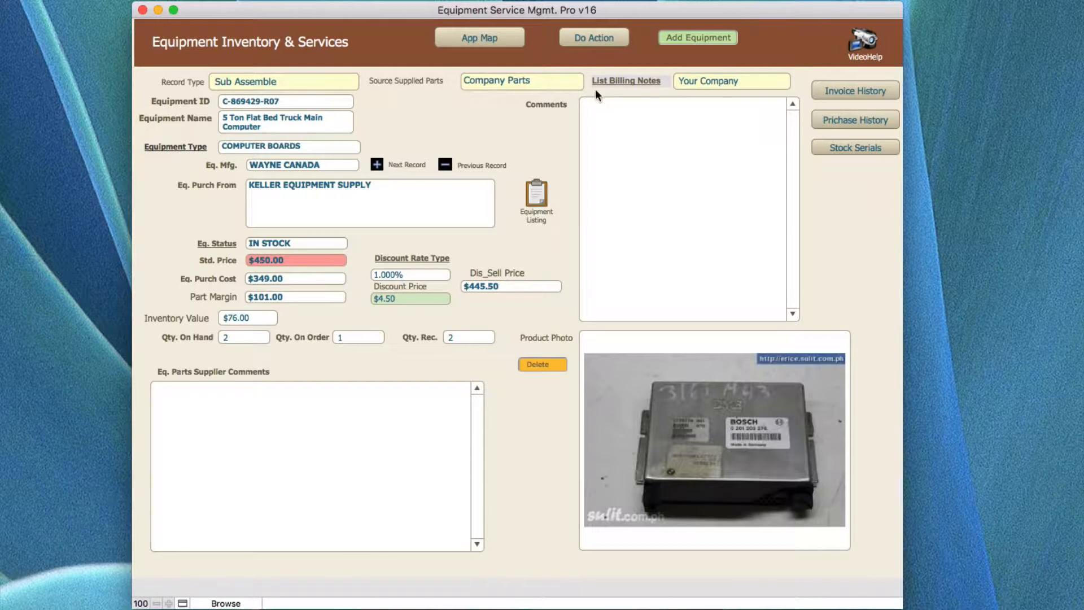
# Examine the available choices for the record type, source of supplied parts, billing notes and equipment type of the equipment record
pyautogui.click(242, 82)
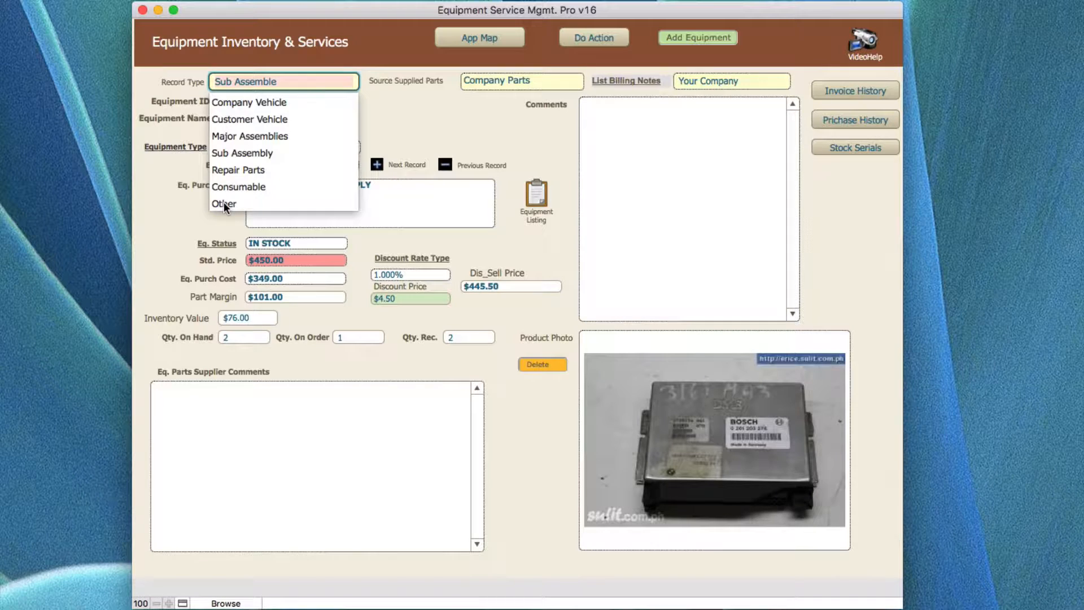
pyautogui.click(411, 118)
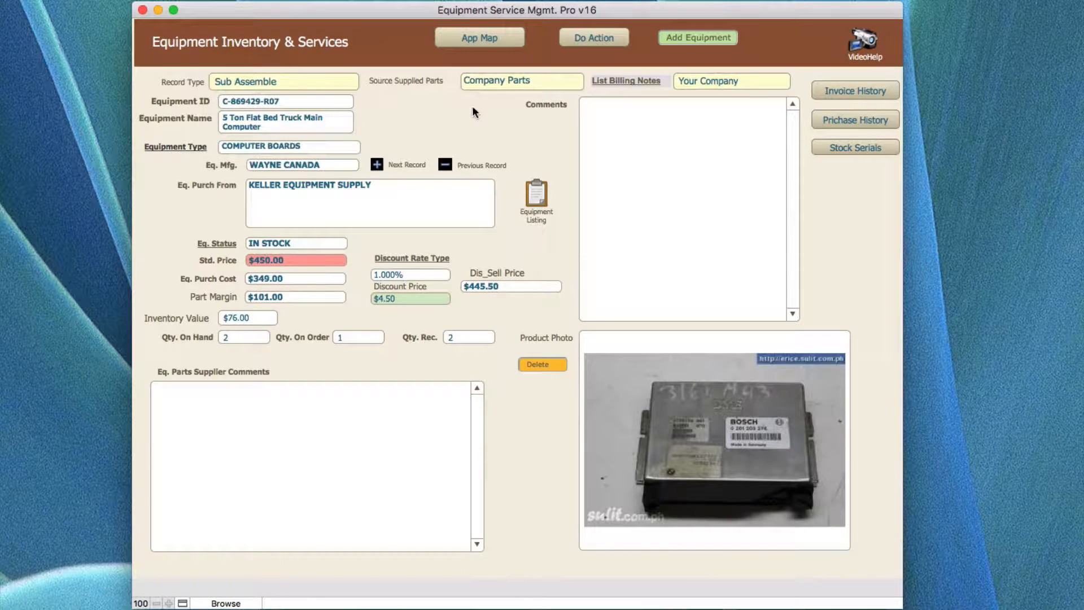
pyautogui.click(510, 83)
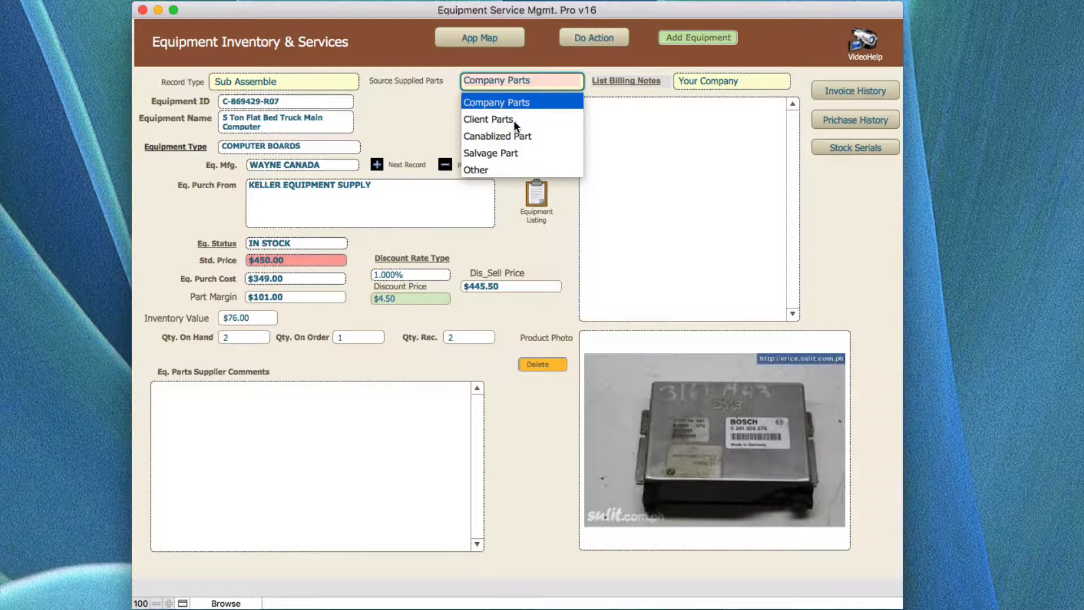
pyautogui.click(411, 131)
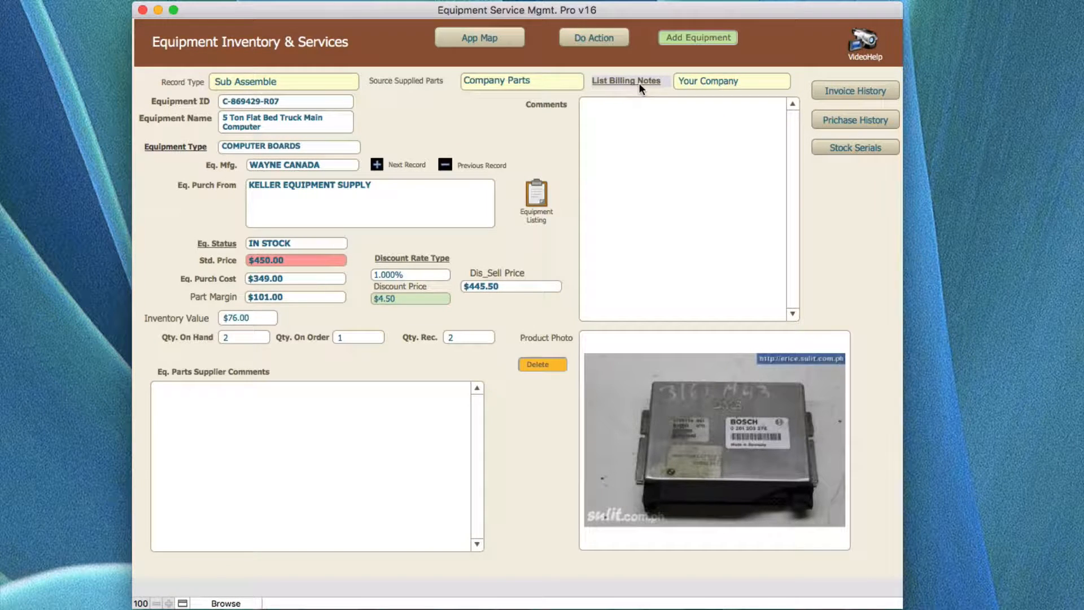
pyautogui.click(717, 83)
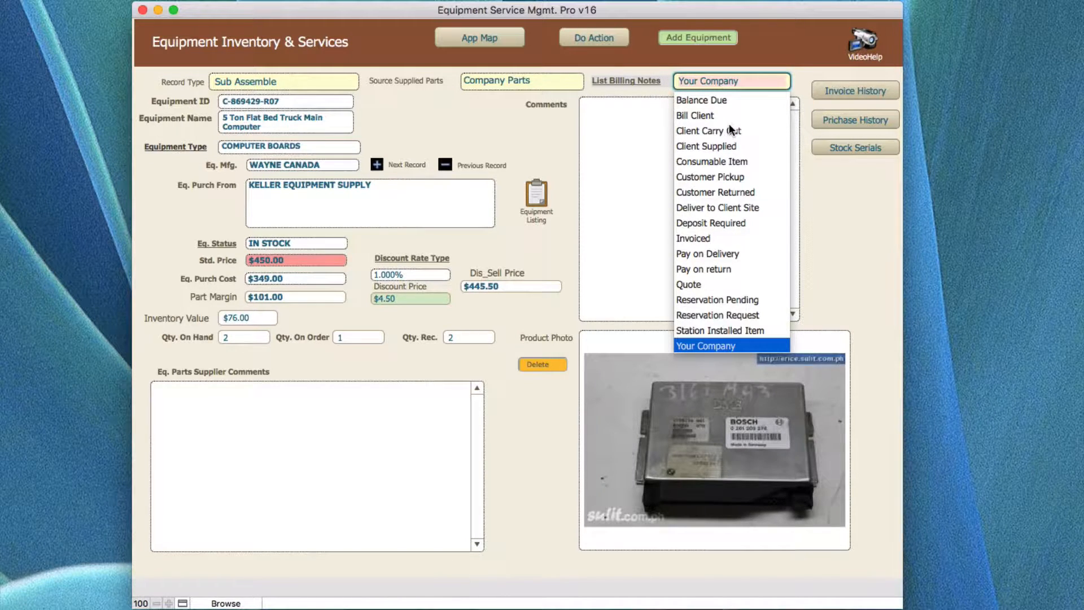
pyautogui.click(540, 146)
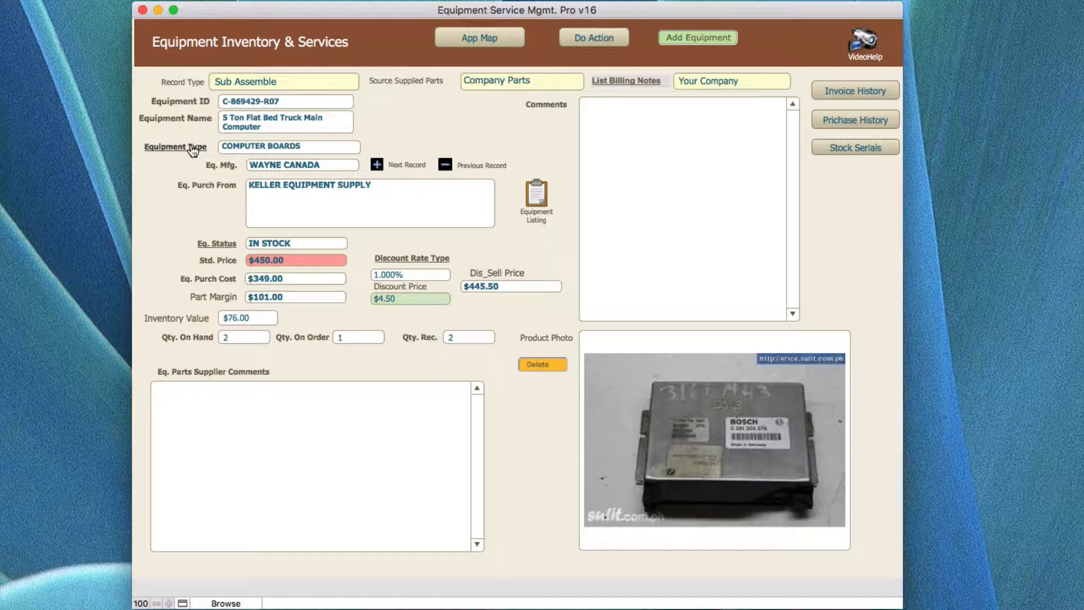
pyautogui.click(272, 145)
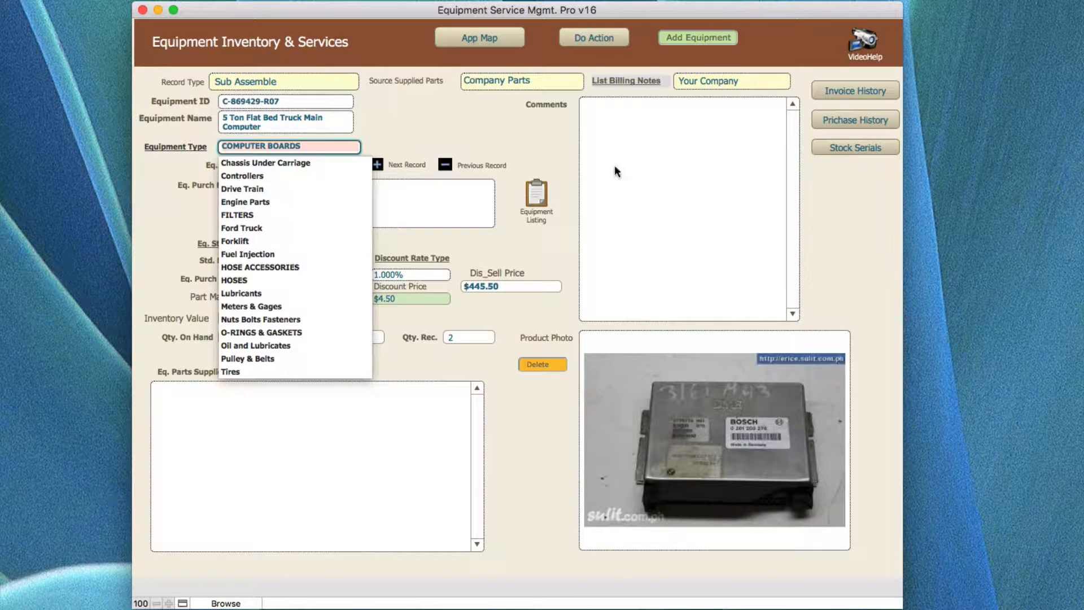
pyautogui.click(486, 244)
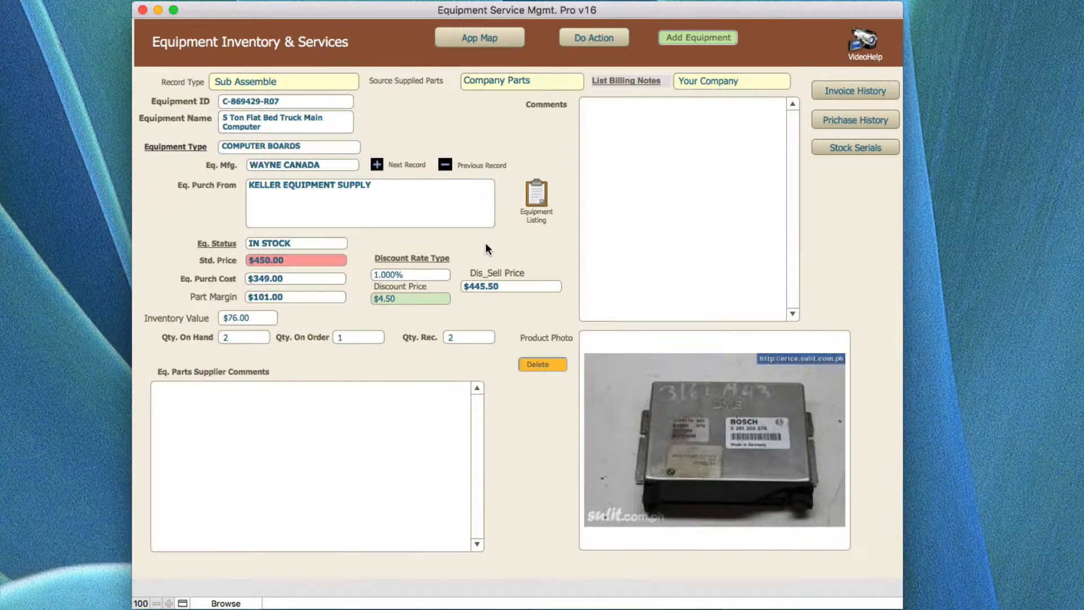
# Set the equipment's purchase source to the Keller Equipment supplier entry
pyautogui.click(299, 186)
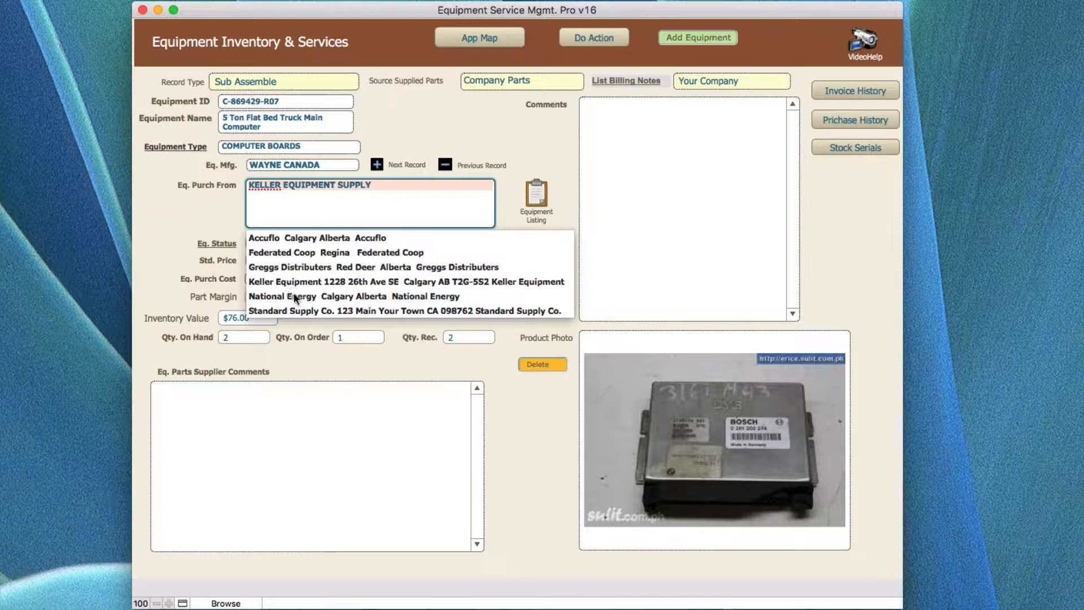
pyautogui.click(319, 310)
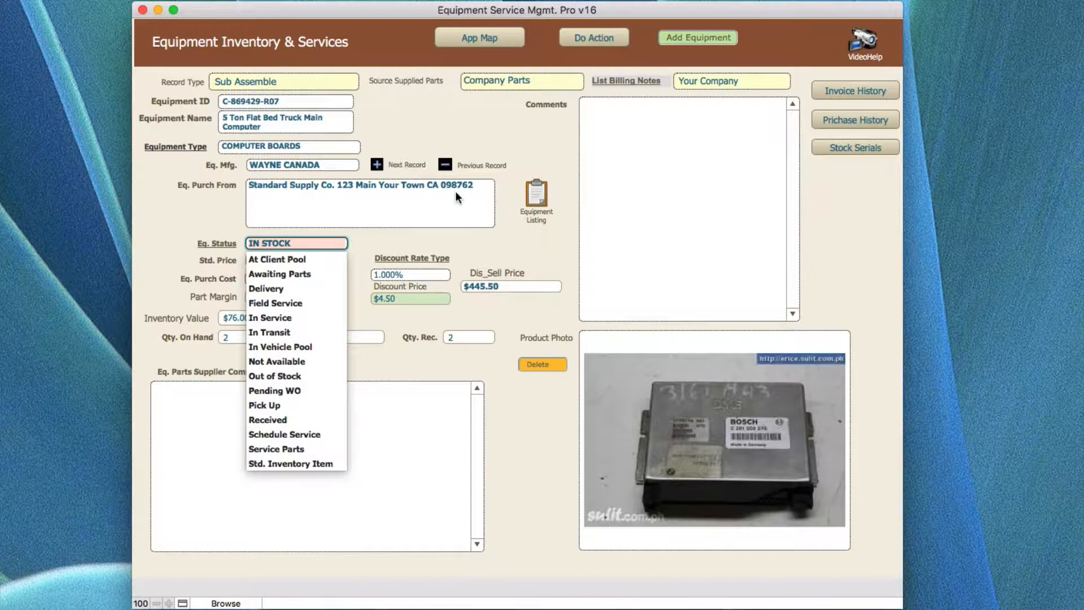
pyautogui.click(334, 184)
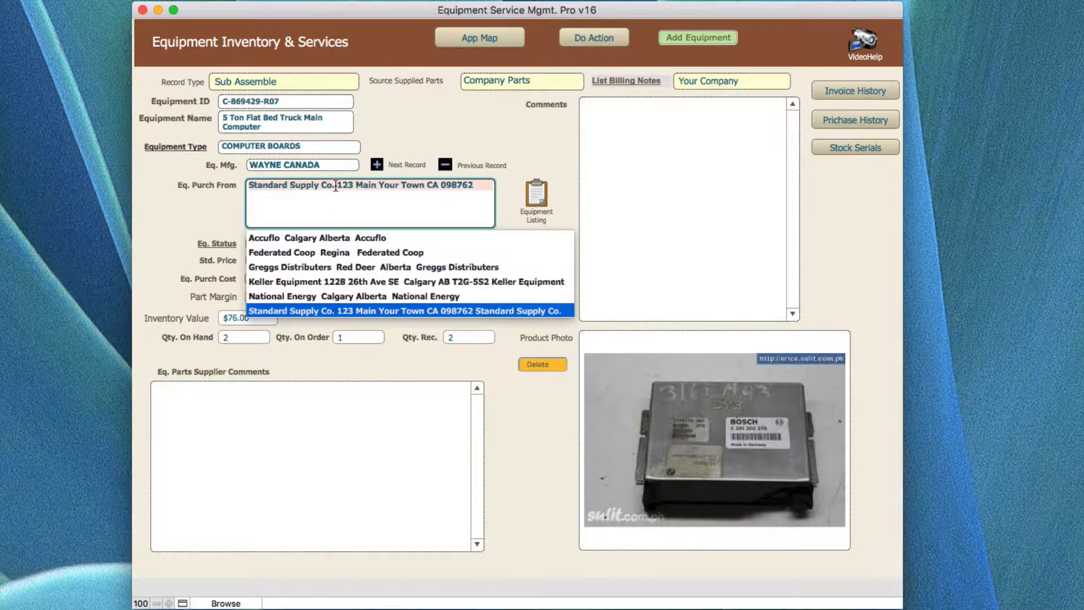
pyautogui.click(292, 281)
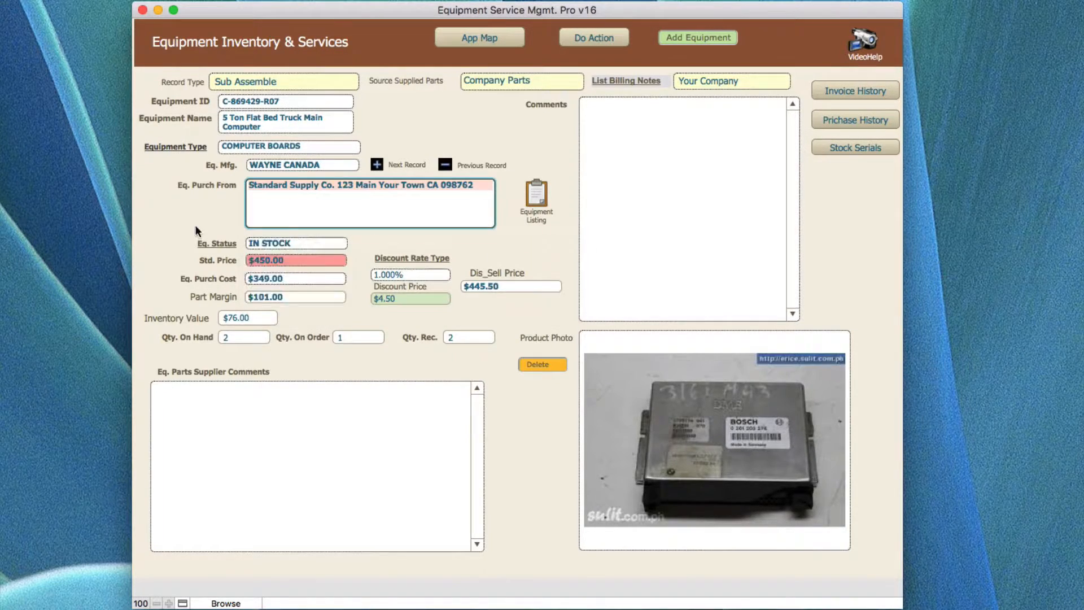
pyautogui.click(149, 213)
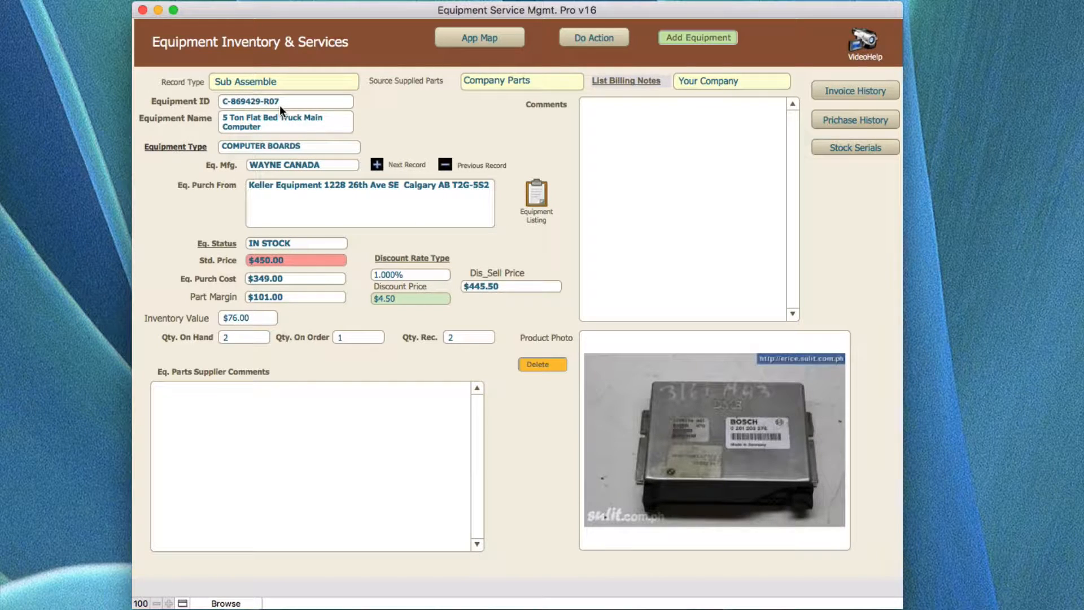
# Examine the available equipment status choices without changing the record's status
pyautogui.click(280, 242)
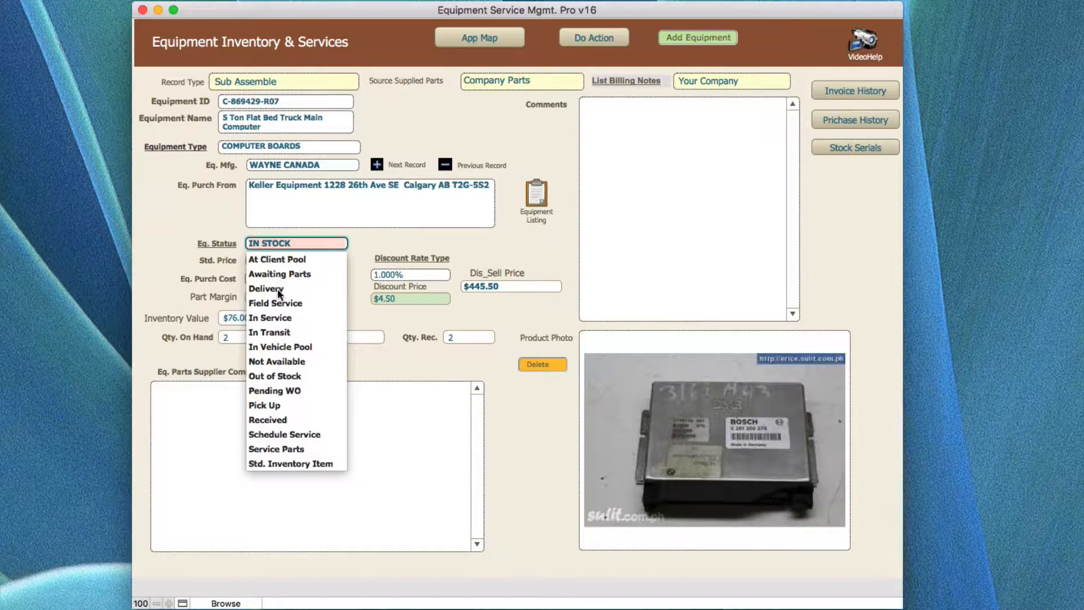
pyautogui.click(236, 246)
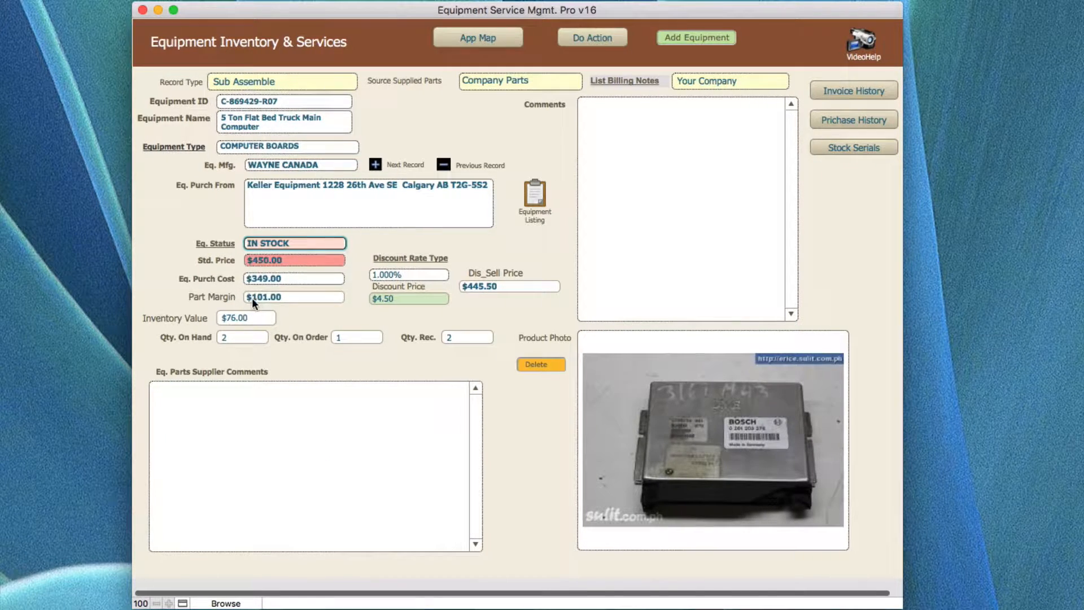
pyautogui.click(272, 246)
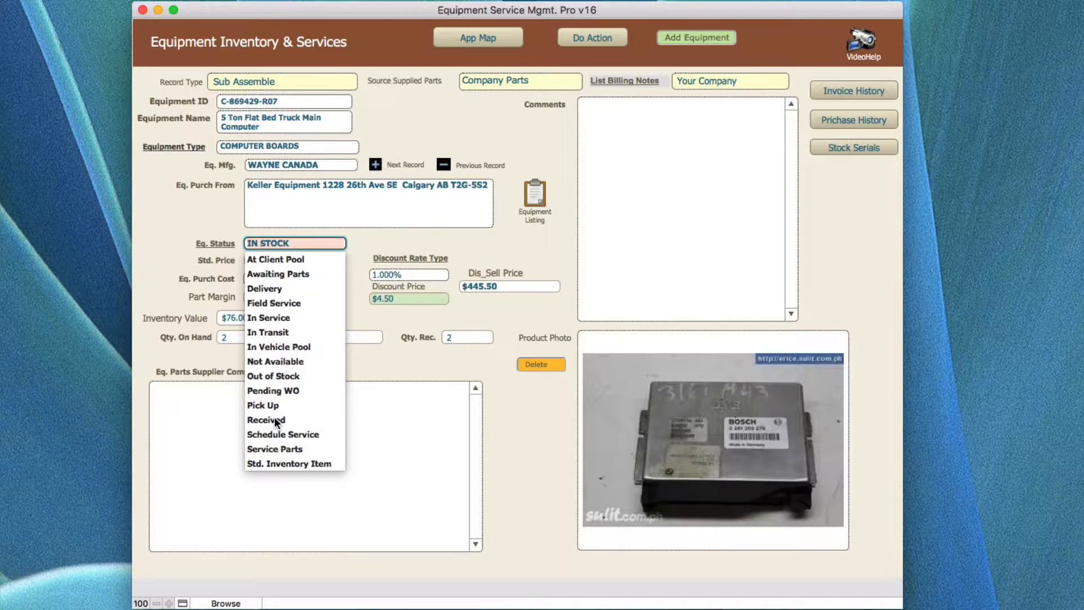
pyautogui.press('Tab')
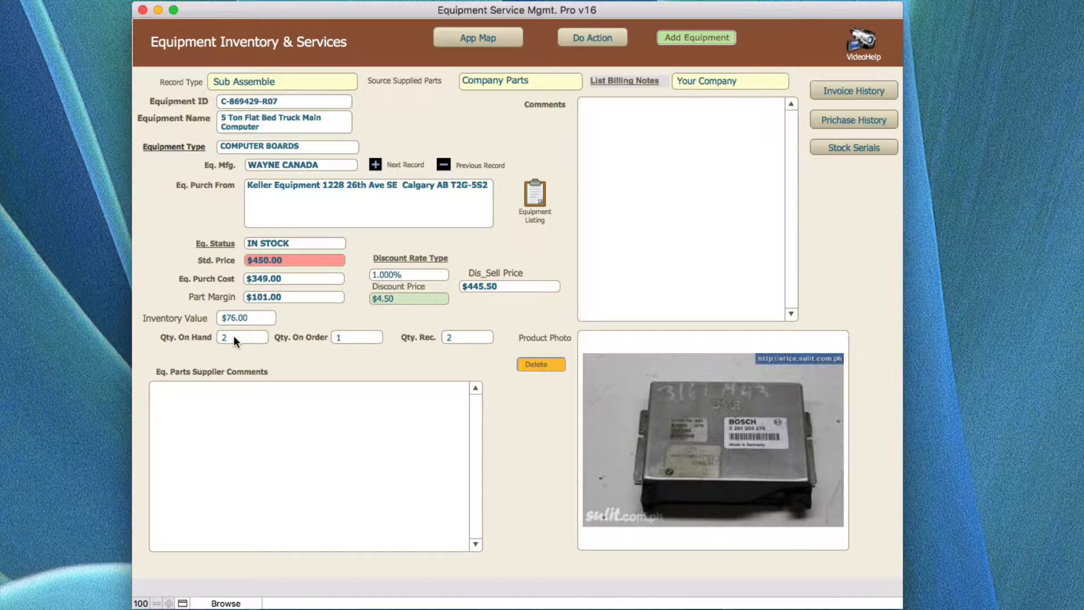
# Check the options offered for the inventory value, the discount rate and the product photo
pyautogui.click(237, 318)
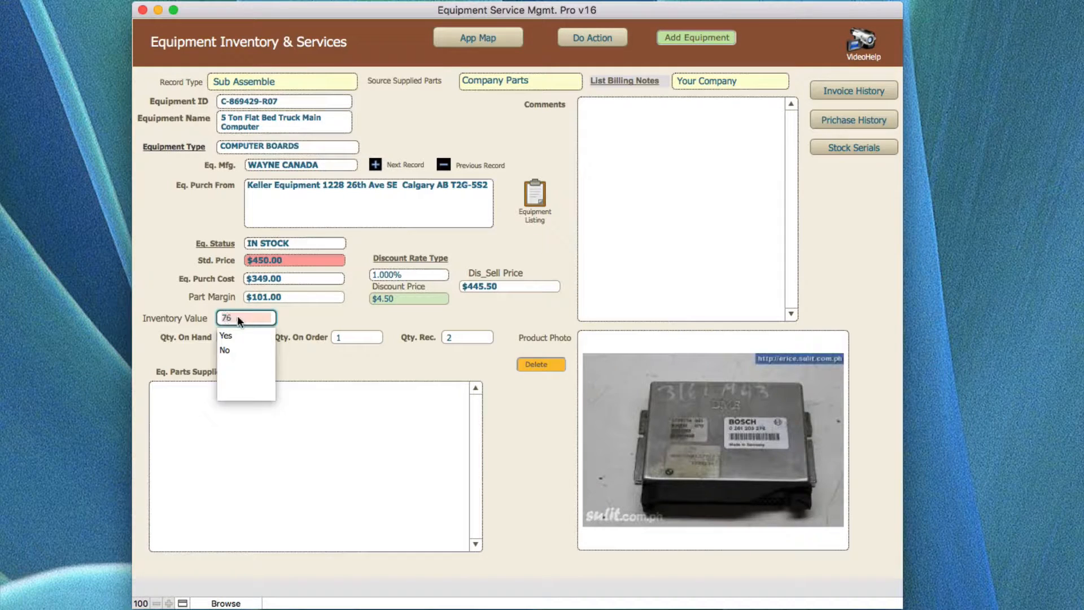
pyautogui.click(299, 316)
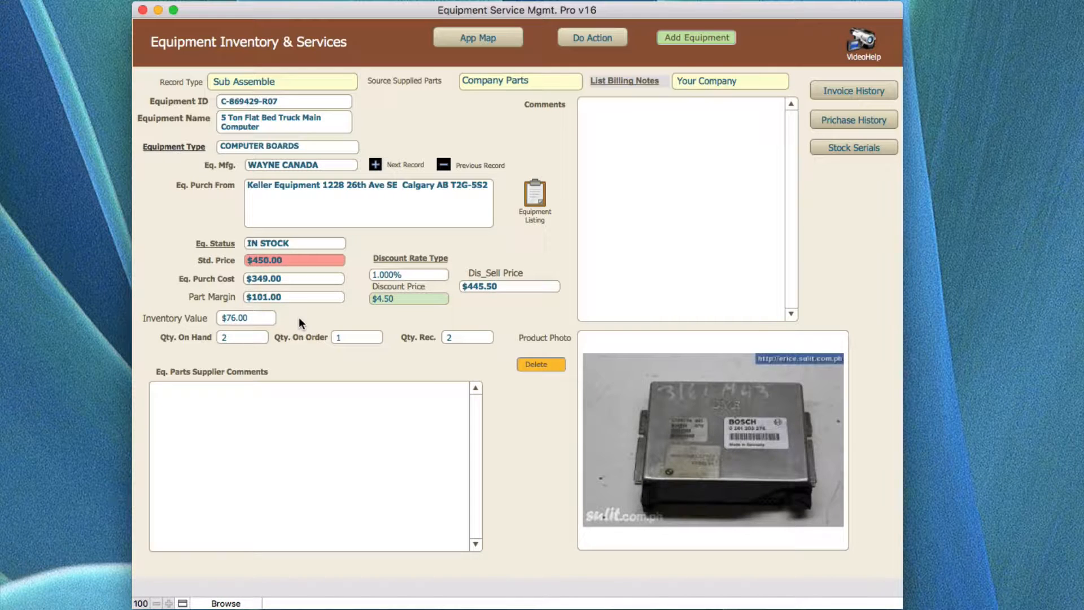
pyautogui.click(396, 275)
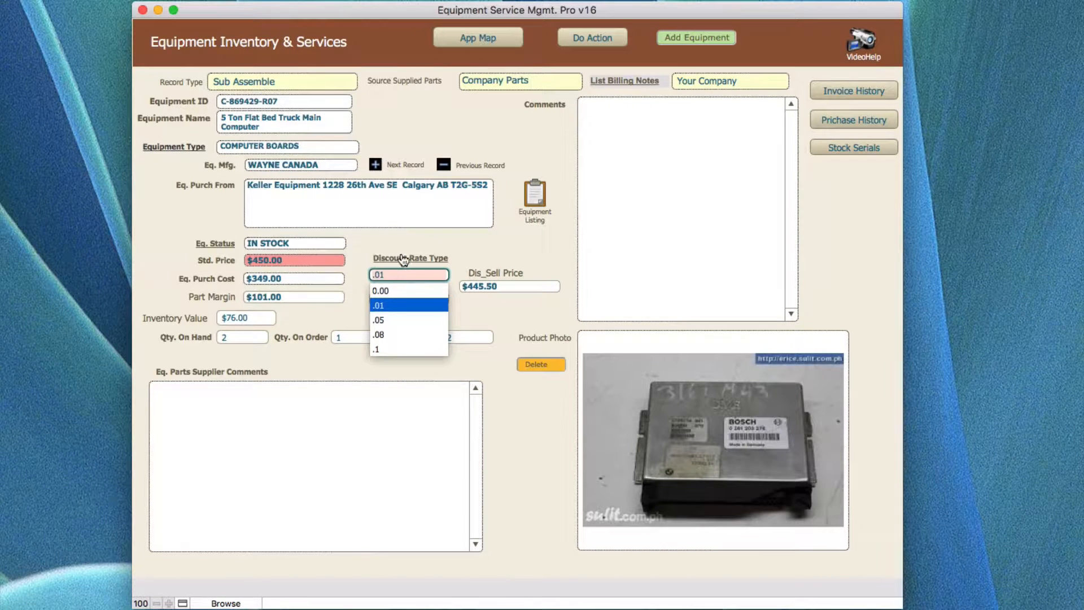
pyautogui.click(471, 251)
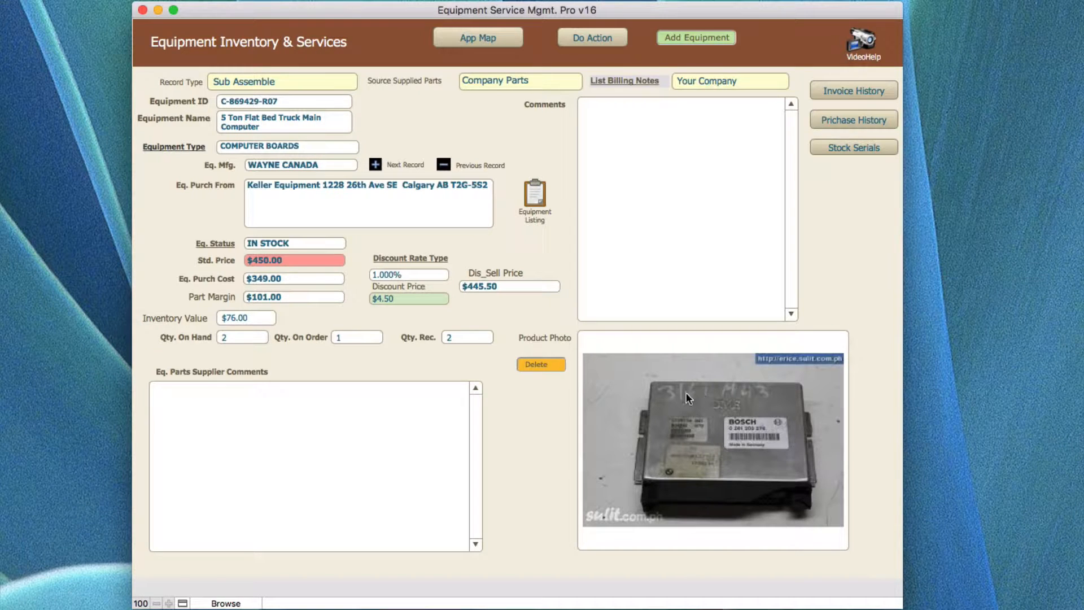
pyautogui.rightClick(673, 374)
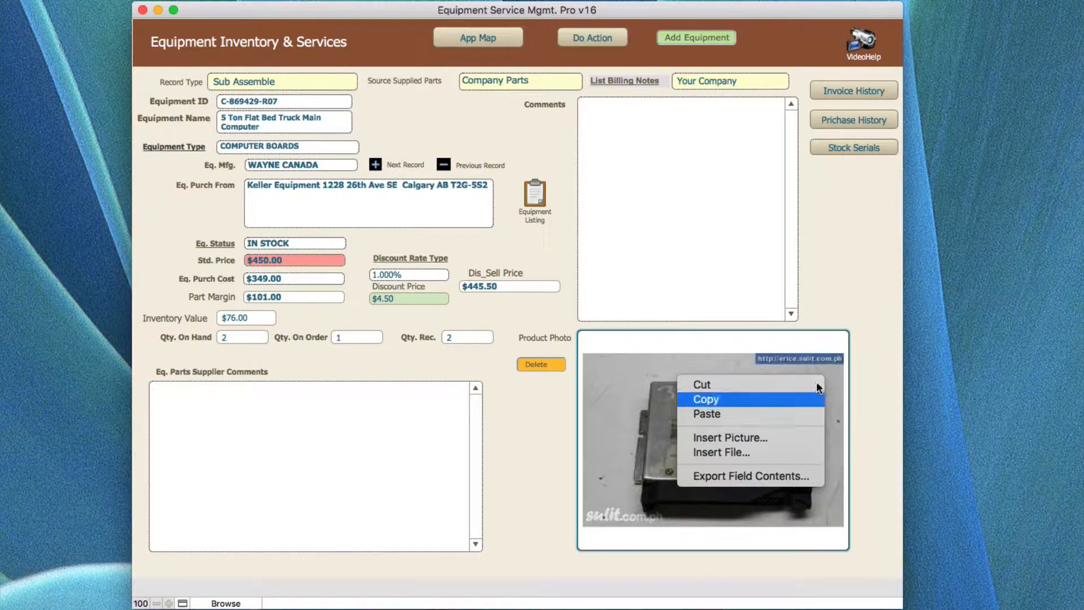
pyautogui.click(851, 287)
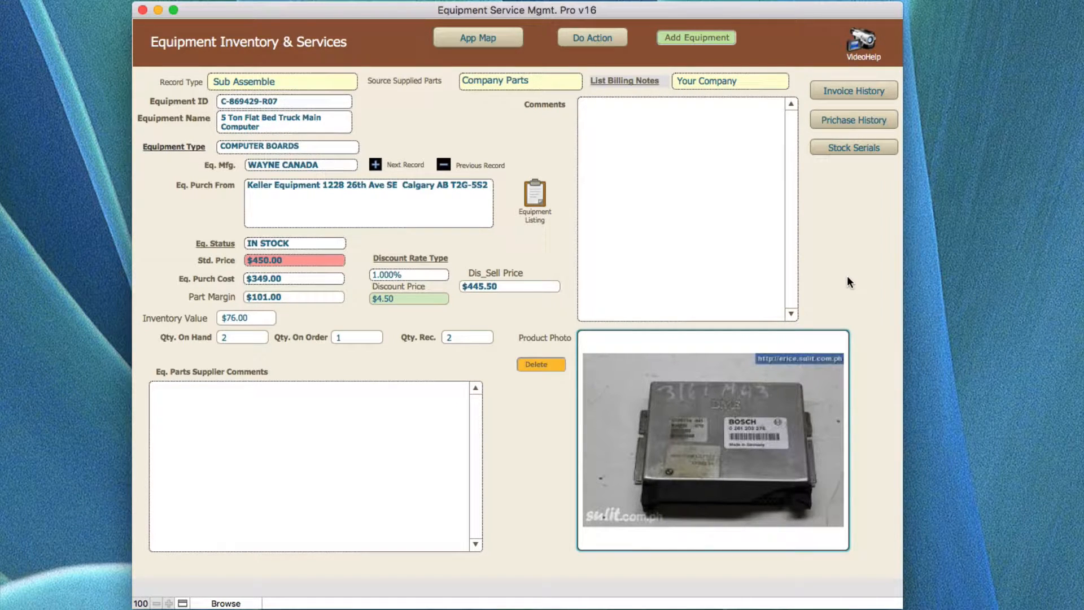
# View the equipment's stock serial numbers and the choices for serial number status, and close the list
pyautogui.click(846, 148)
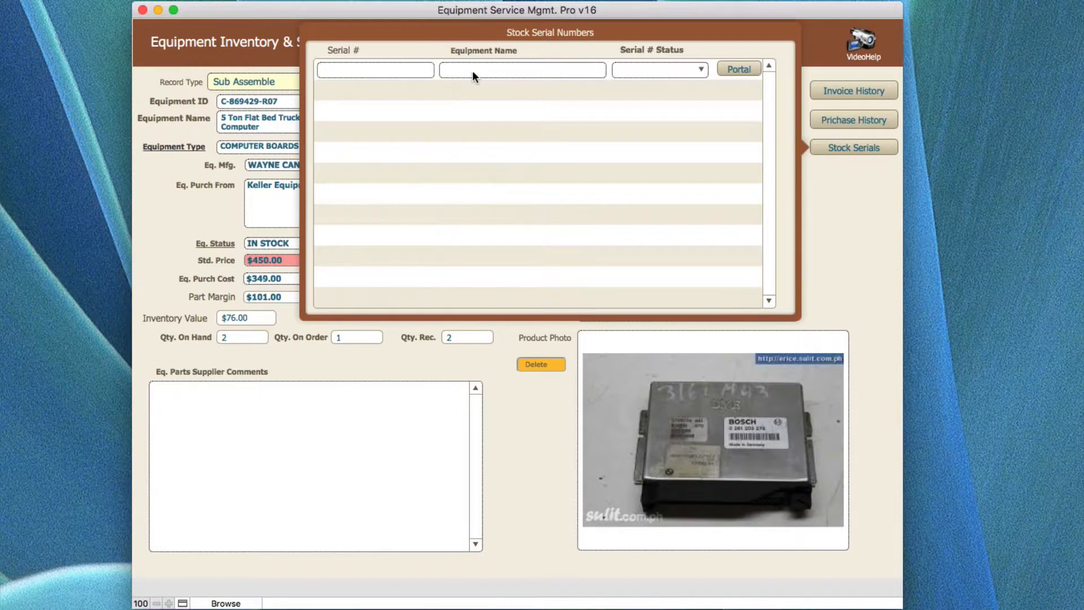
pyautogui.click(640, 74)
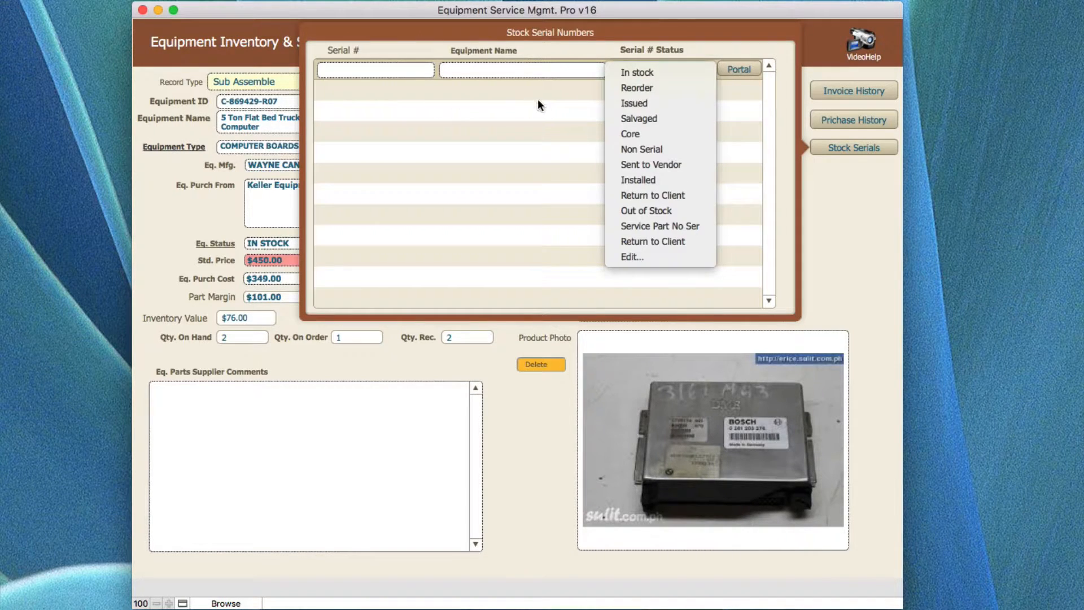
pyautogui.click(840, 209)
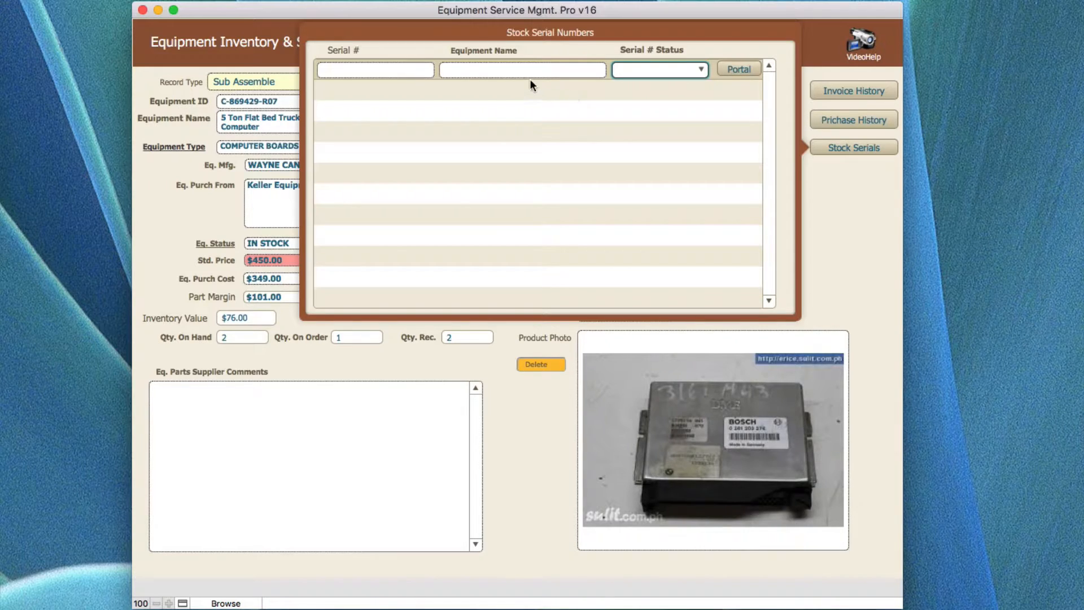
pyautogui.click(851, 175)
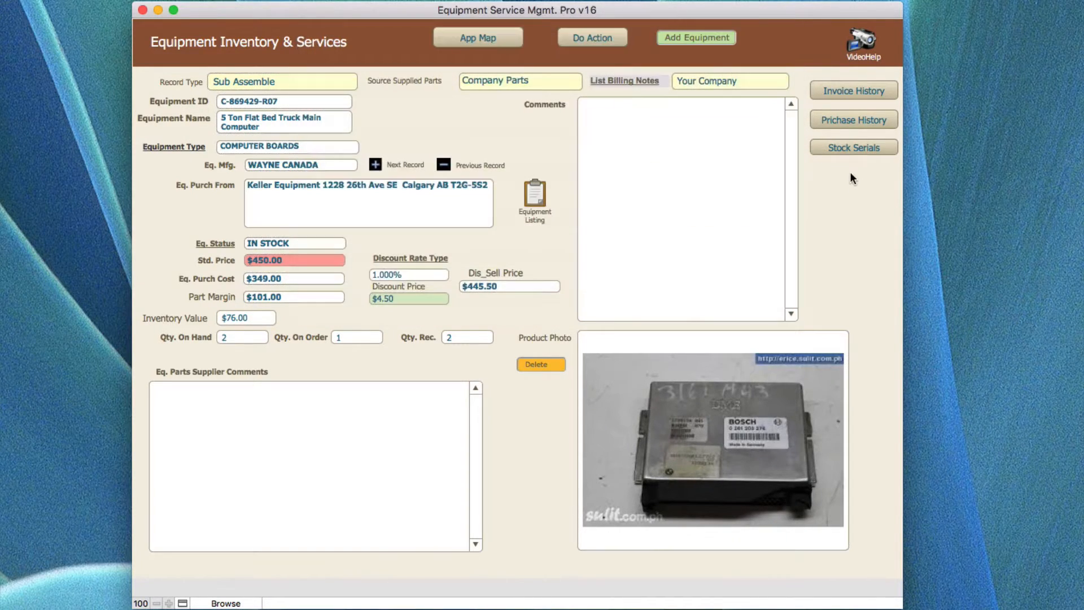
# View the equipment's purchase history, checking the product choices and order date calendar of its first line
pyautogui.click(853, 120)
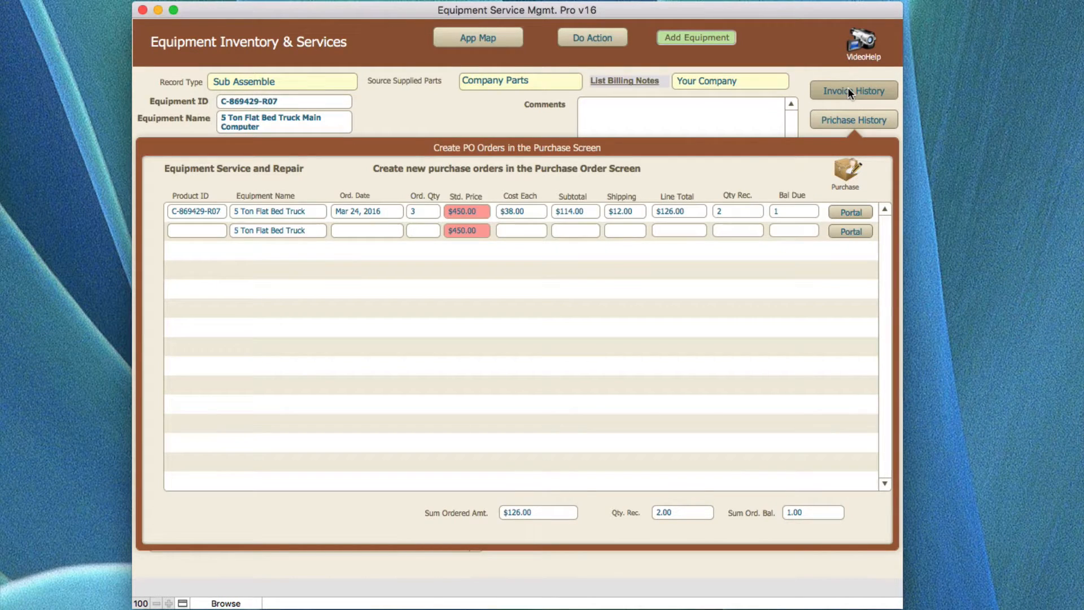
pyautogui.click(197, 211)
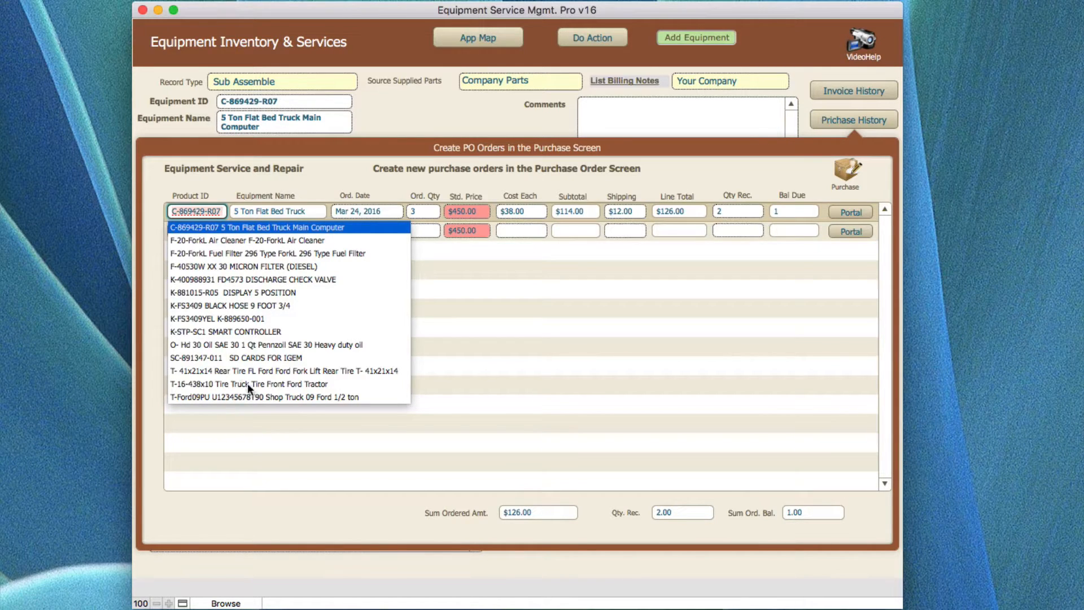
pyautogui.click(316, 175)
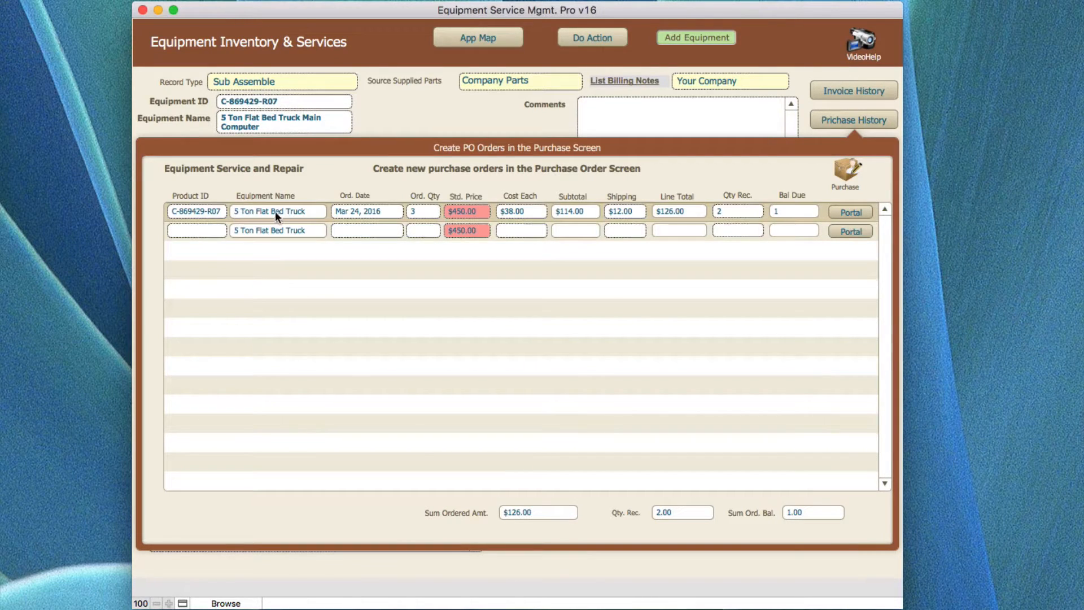
pyautogui.click(360, 213)
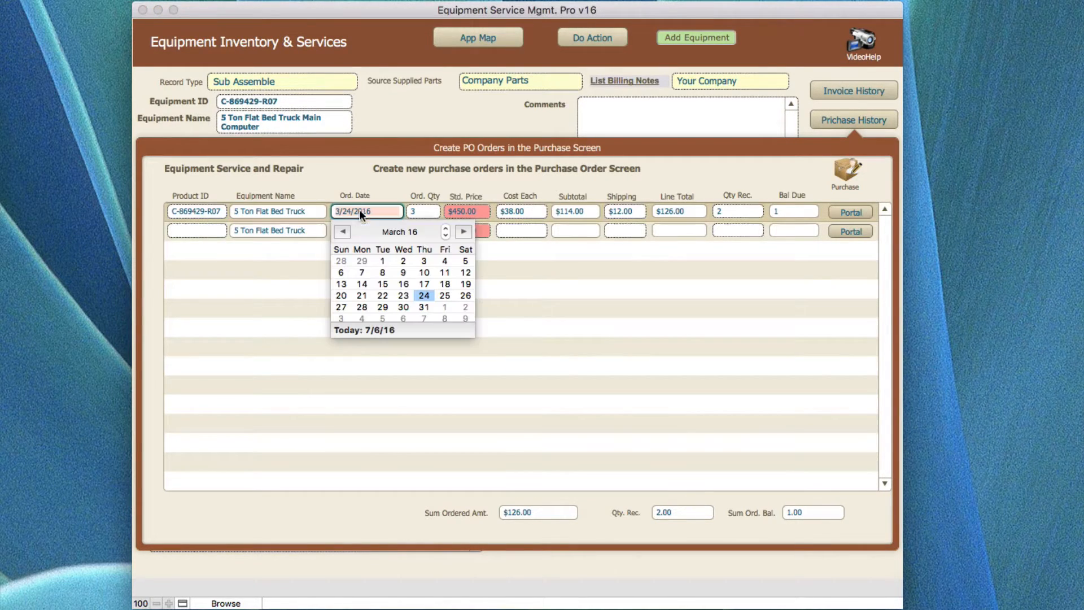
pyautogui.click(353, 178)
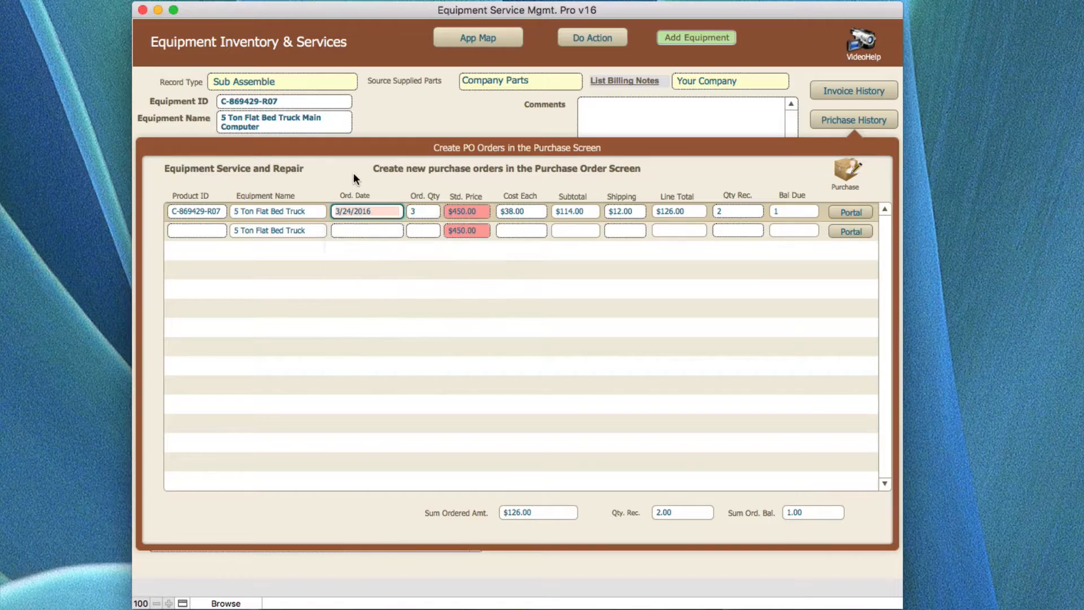
# Set the cost each of the first purchase history line to $380.00
pyautogui.click(523, 209)
pyautogui.moveTo(510, 211); pyautogui.dragTo(503, 211)
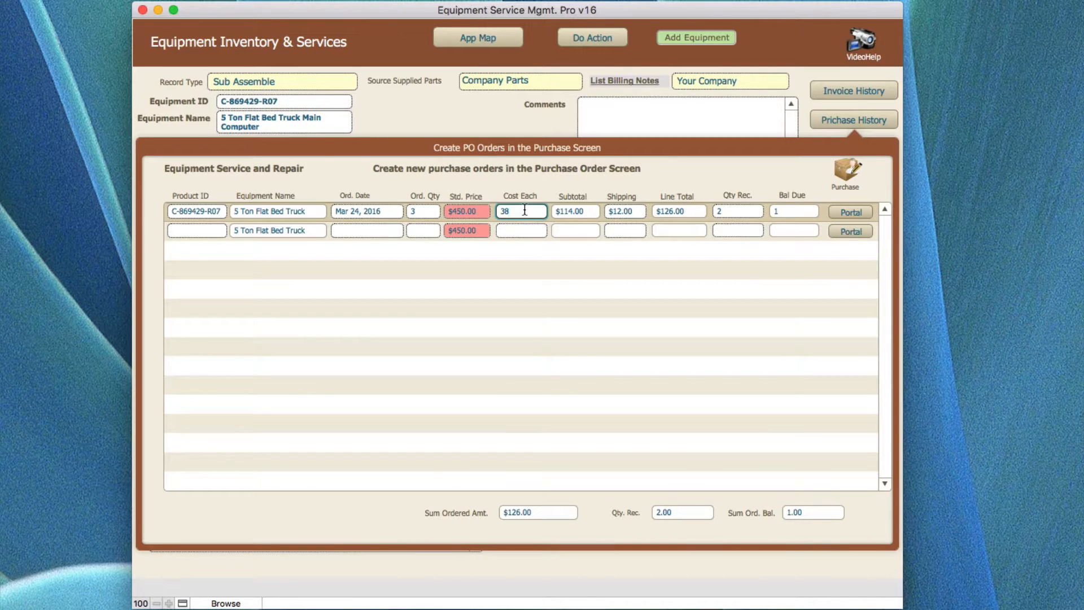
pyautogui.write('0')
pyautogui.click(628, 172)
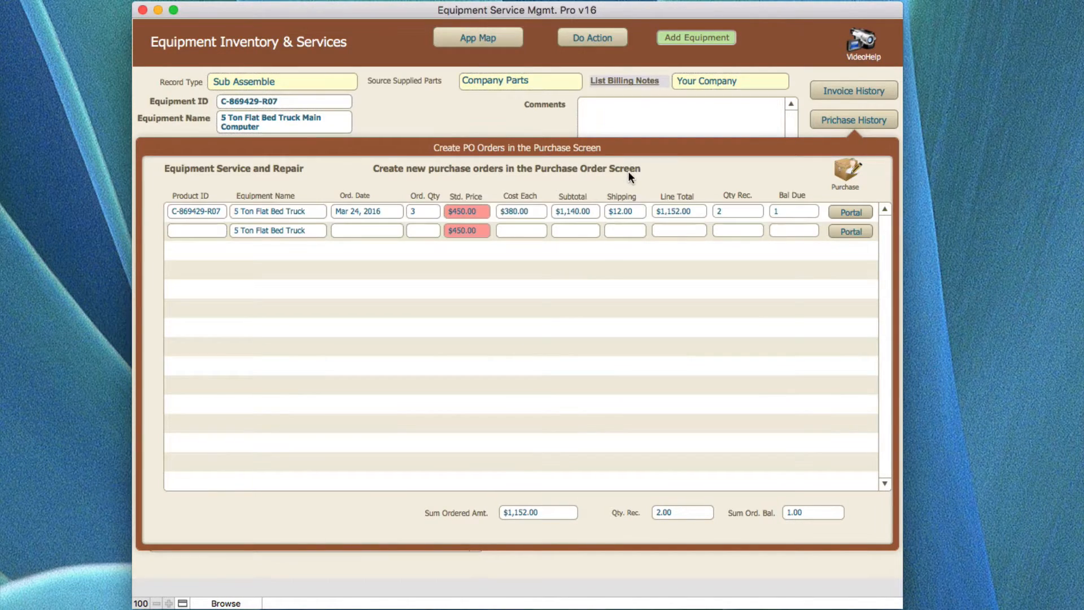
pyautogui.click(523, 210)
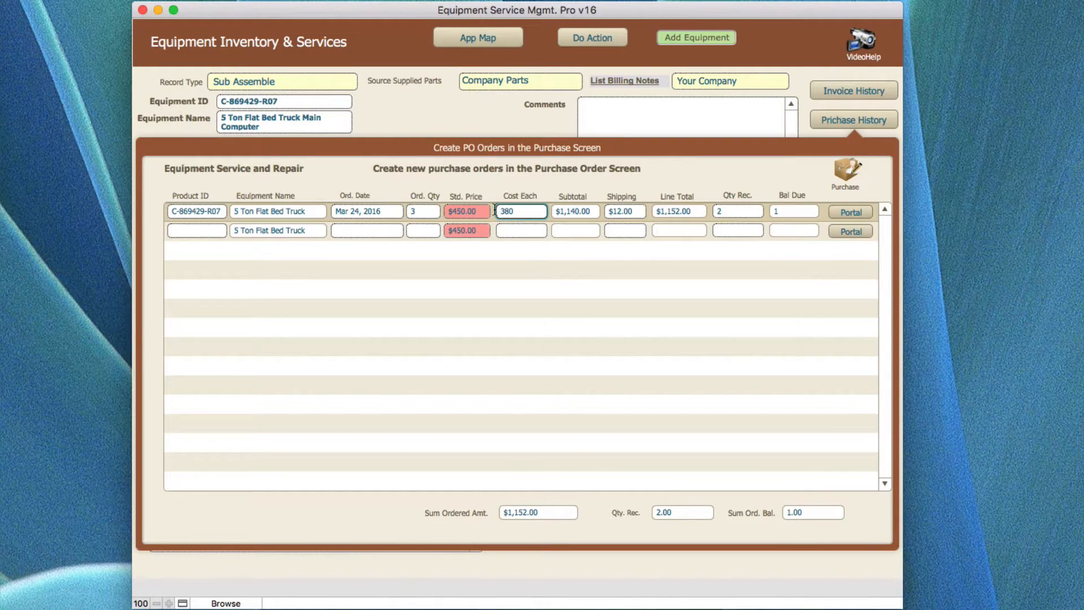
pyautogui.doubleClick(501, 212)
pyautogui.click(558, 186)
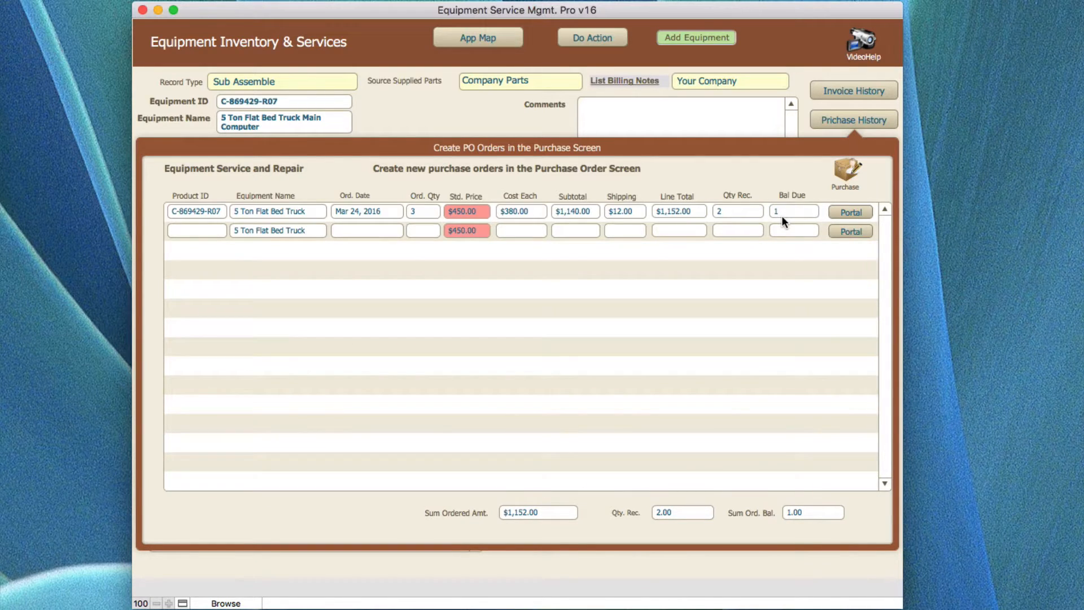
# View the first purchase line's individual portal record, check its quantity received, and return to the equipment inventory record
pyautogui.click(842, 215)
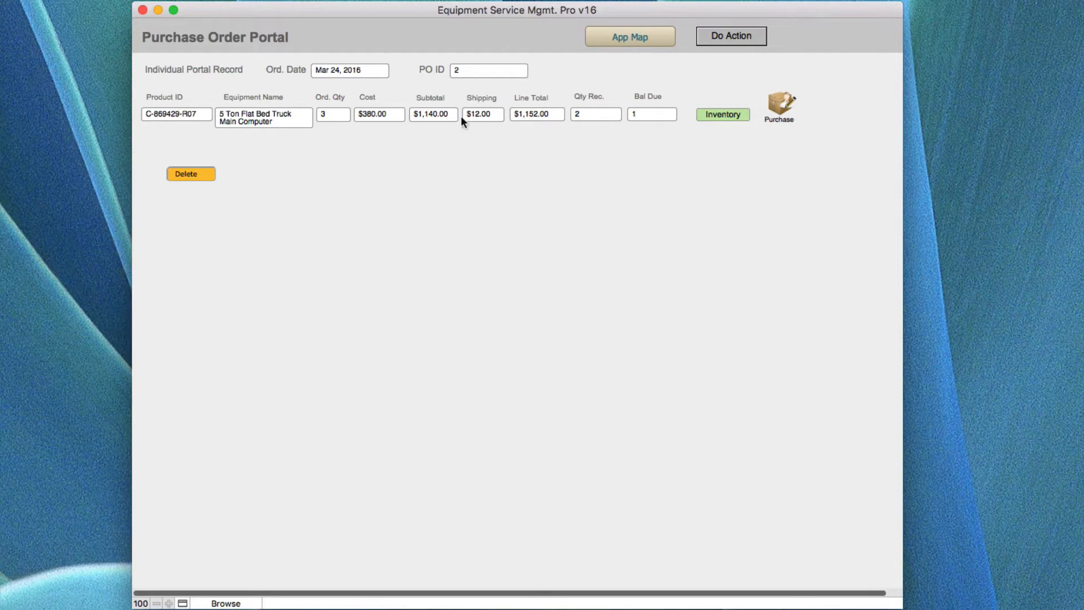
pyautogui.click(591, 111)
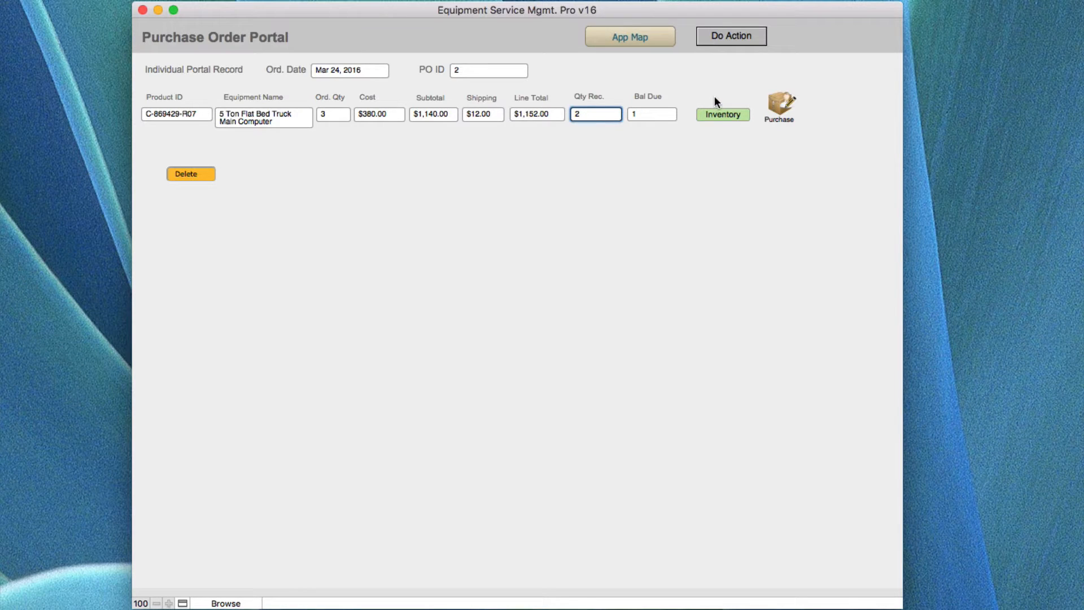
pyautogui.click(716, 114)
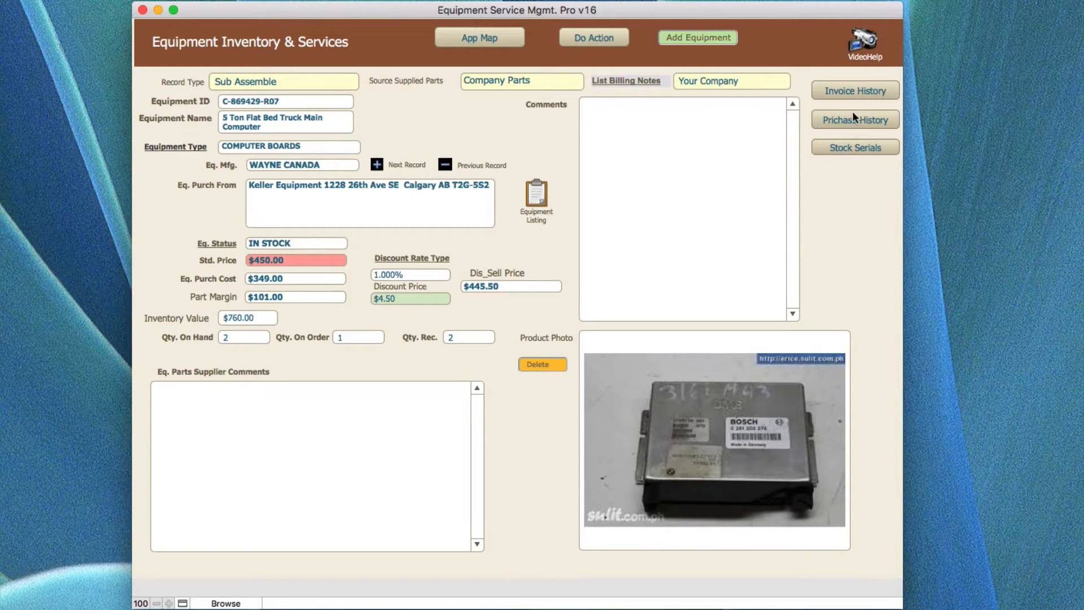
# View the equipment's invoice history and close it
pyautogui.click(843, 90)
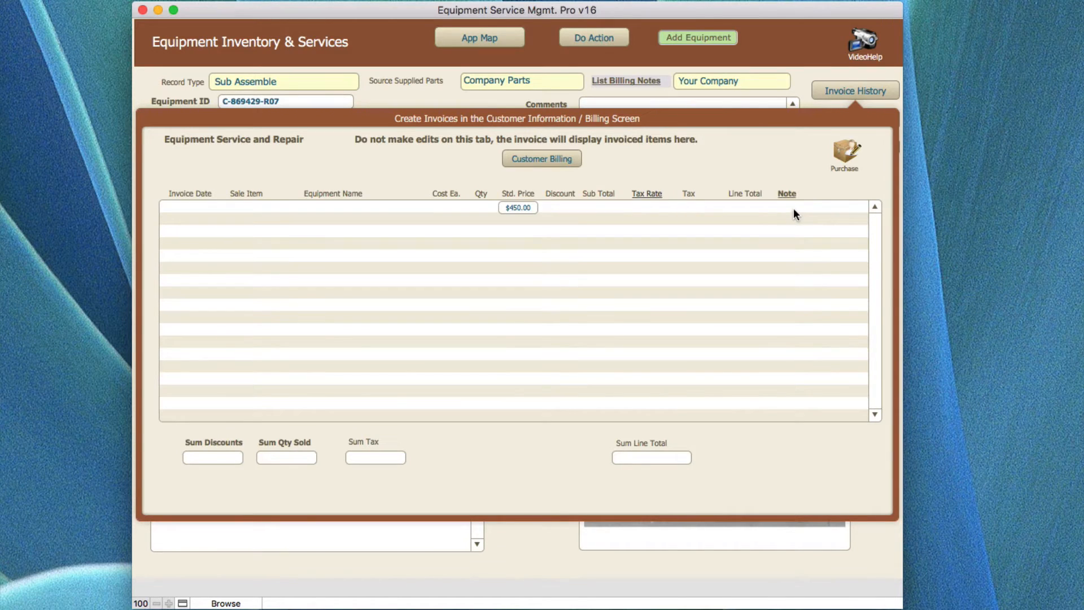
pyautogui.click(490, 94)
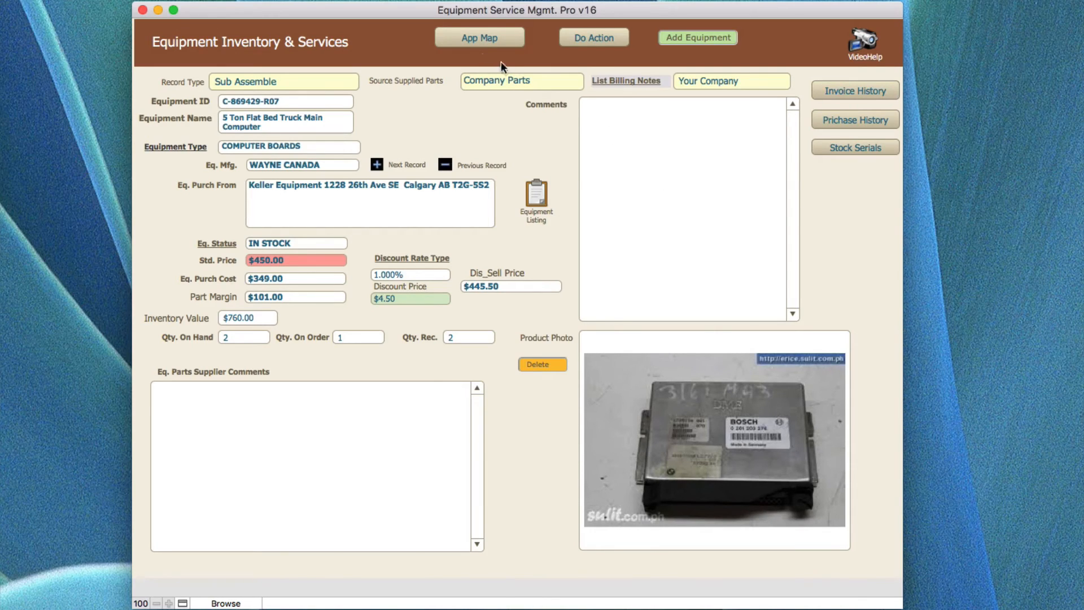
# Go to the Customer Information screen and review the screens listed in the app map
pyautogui.click(474, 41)
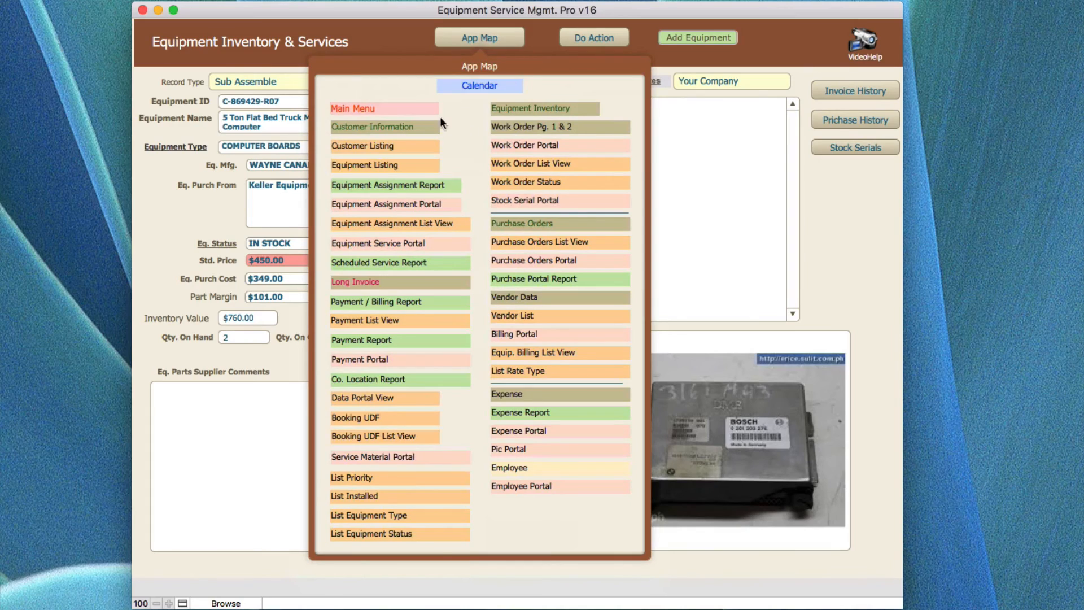
pyautogui.click(424, 127)
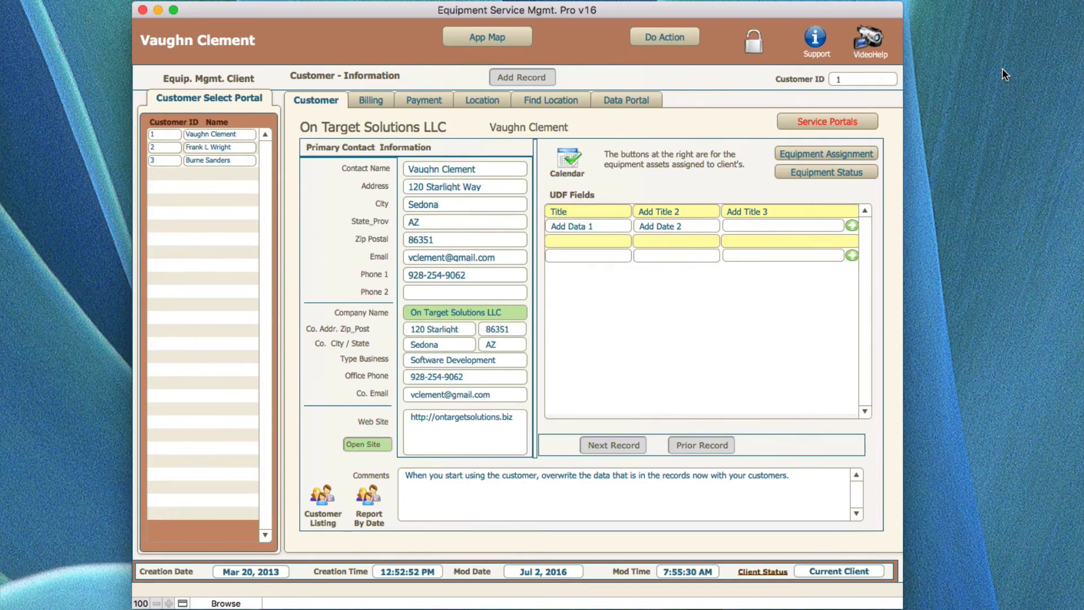
pyautogui.click(499, 39)
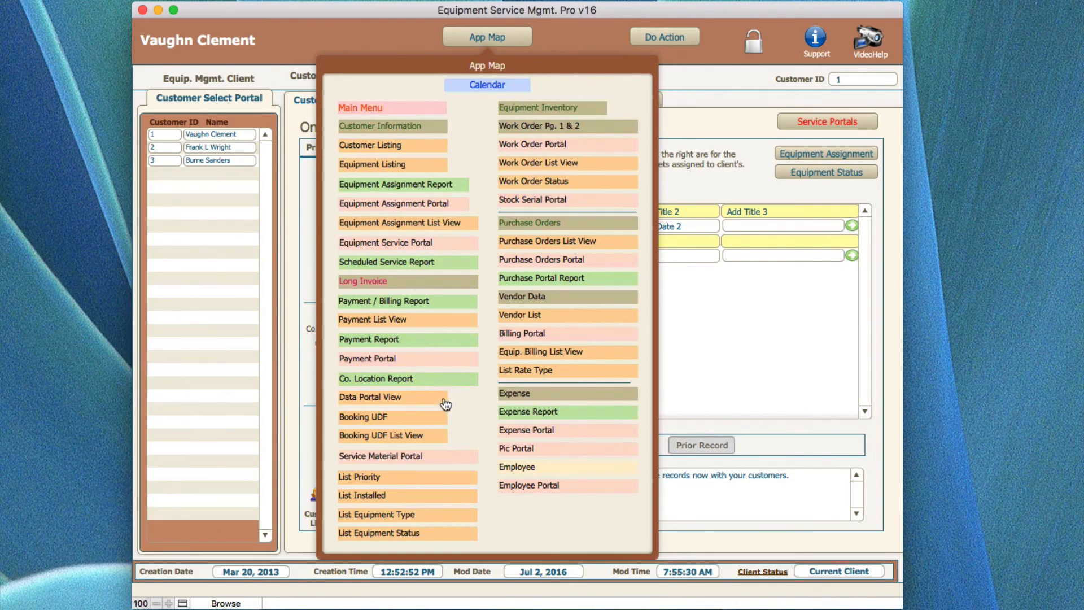
pyautogui.click(782, 249)
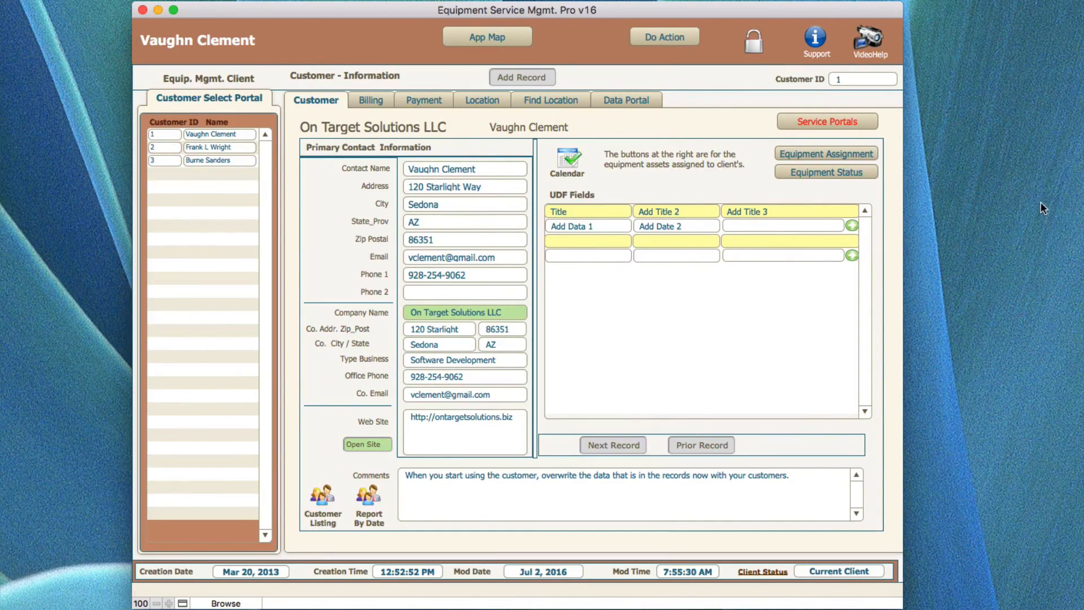